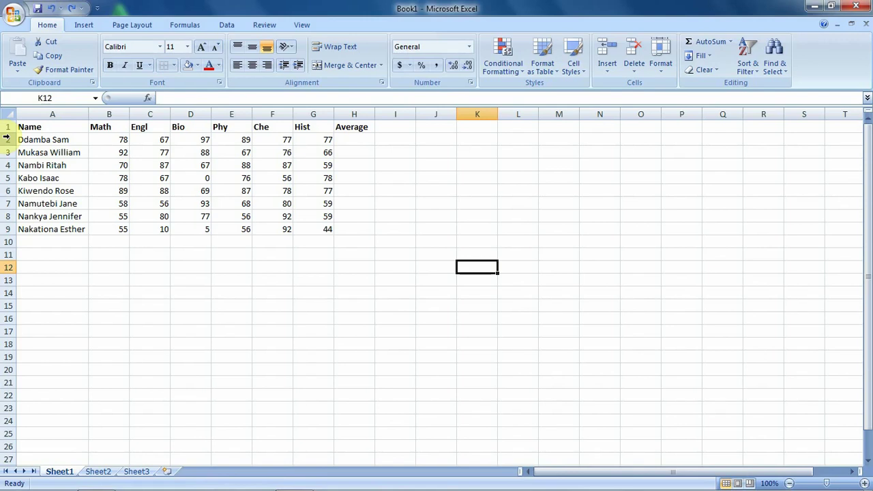
- Hide rows 2 through 4 of the student marks table
click(5, 139)
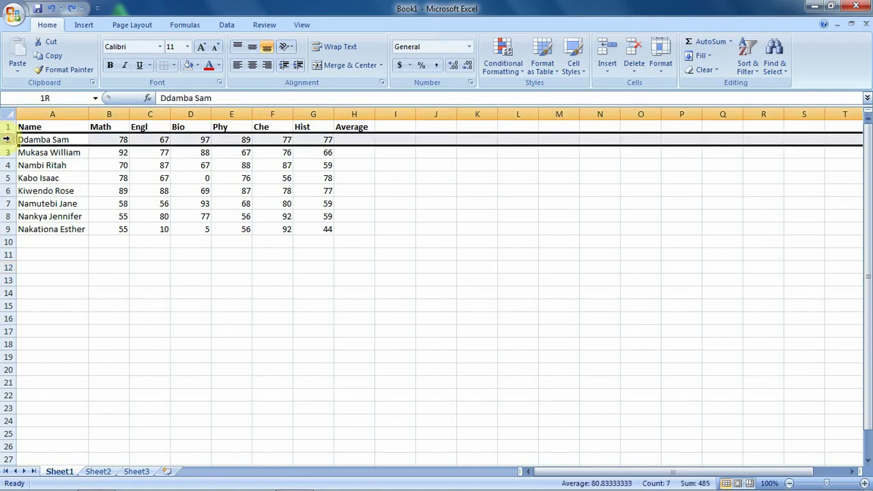
drag(5, 139, 8, 164)
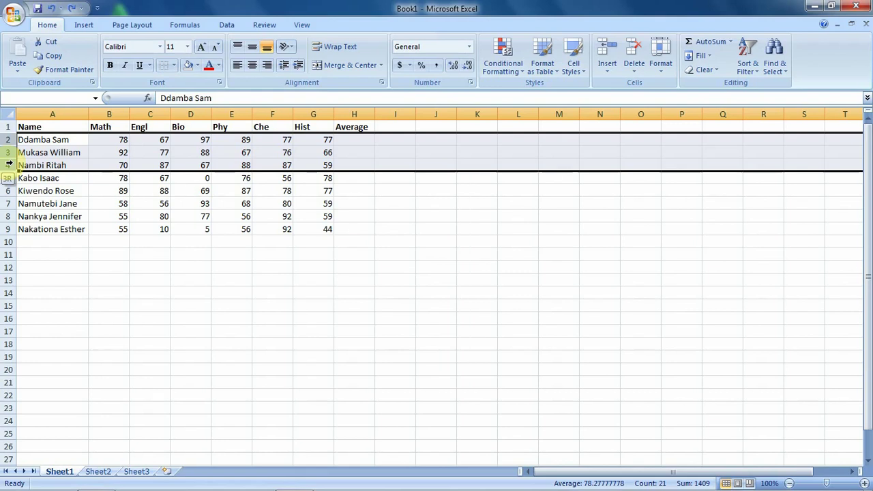
drag(9, 163, 9, 163)
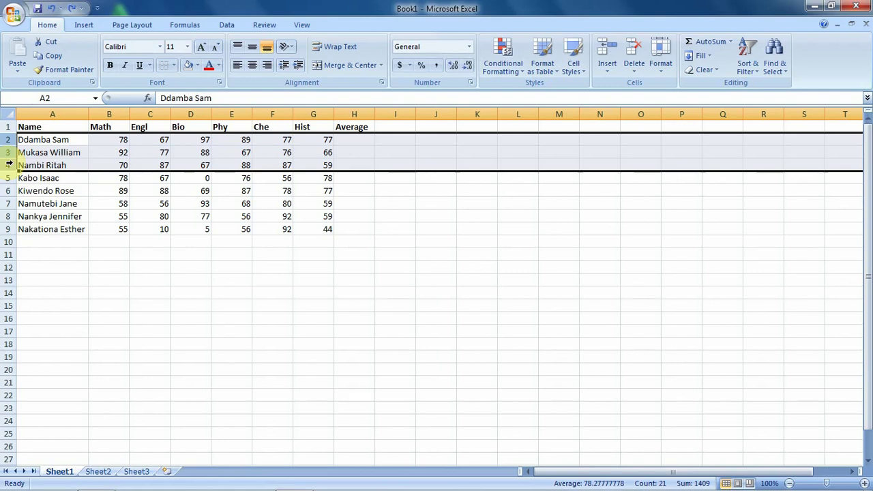
right_click(9, 165)
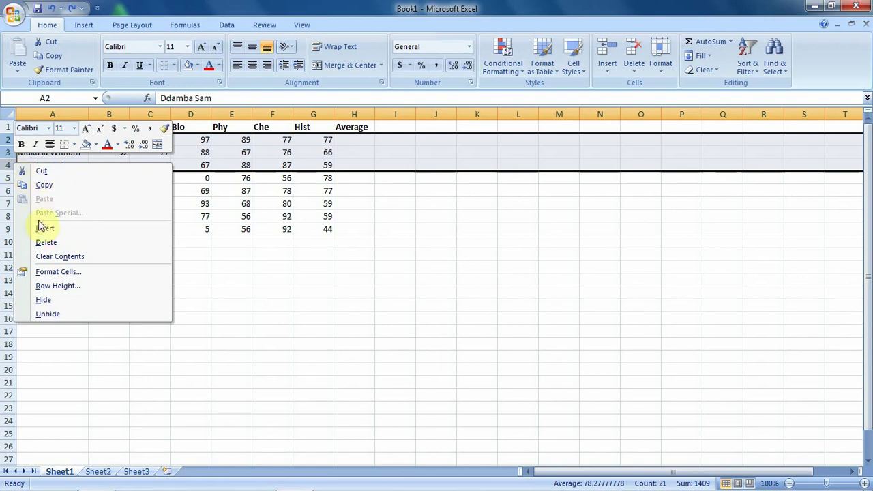
click(63, 297)
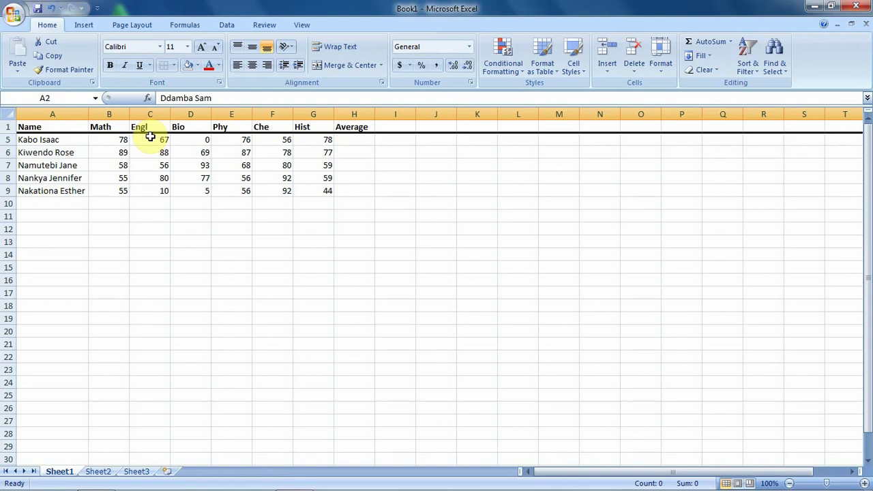
click(147, 176)
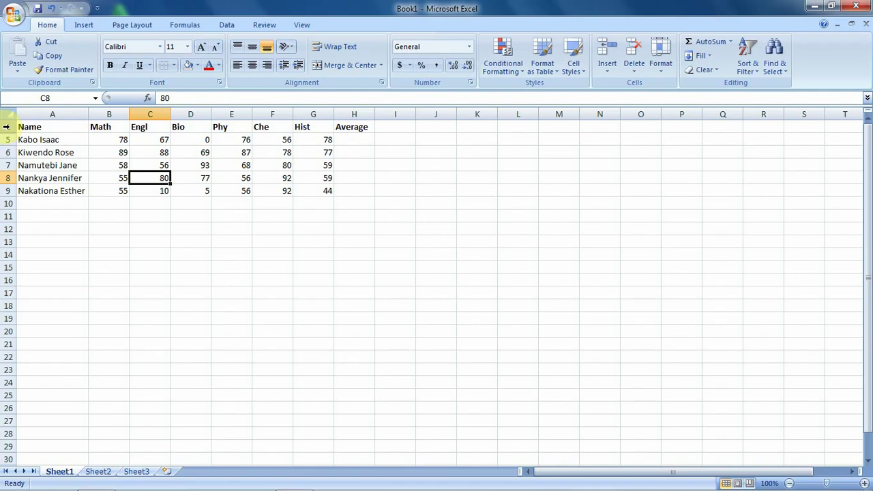
- Unhide rows 2 through 4 using a selection of the surrounding rows 1 and 5
drag(6, 126, 7, 138)
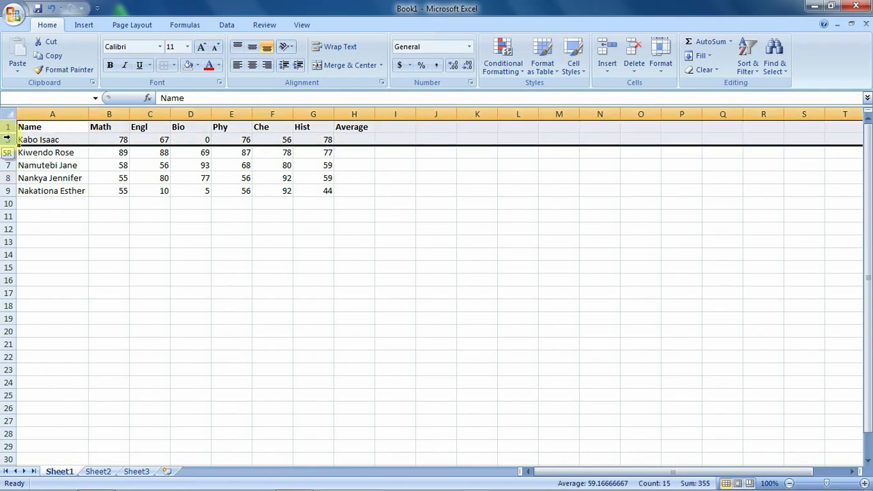
drag(7, 139, 6, 138)
right_click(7, 139)
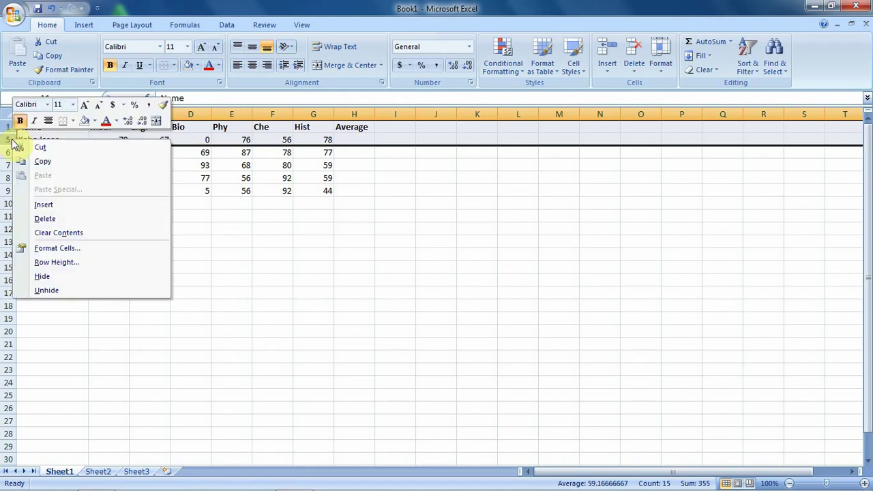
click(65, 289)
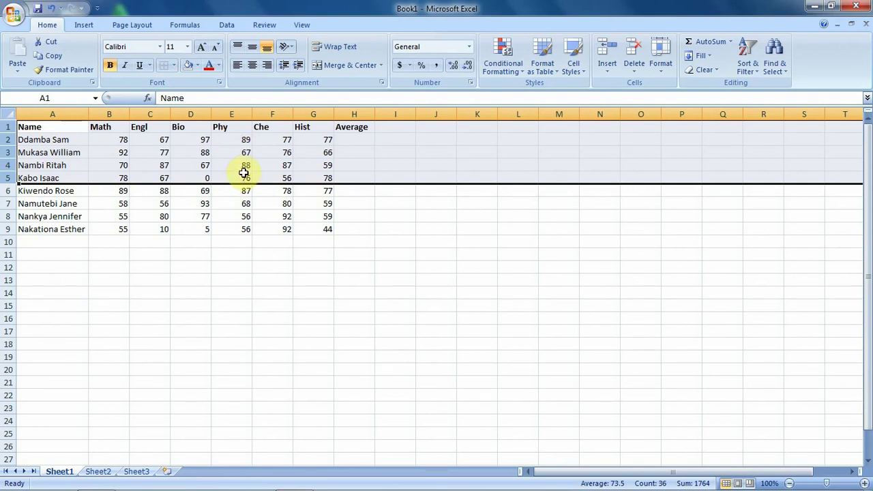
click(182, 177)
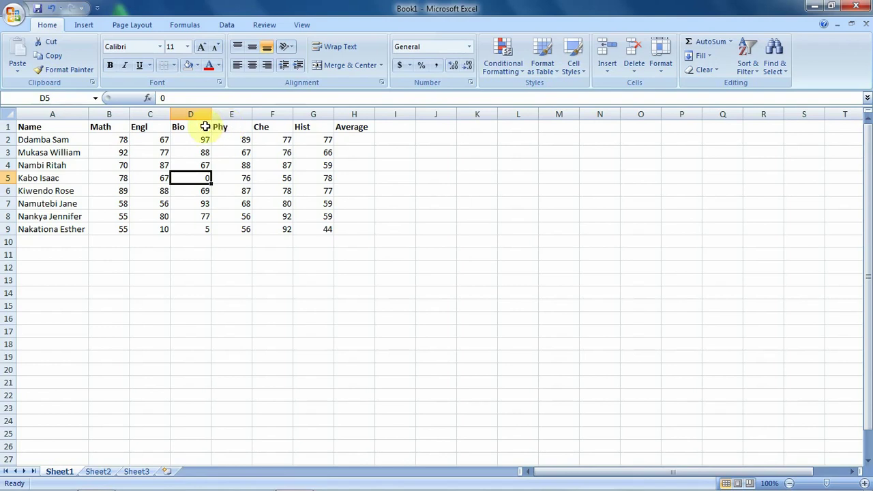
- Hide columns B through E, covering the Math, Engl, Bio and Phy marks
click(120, 109)
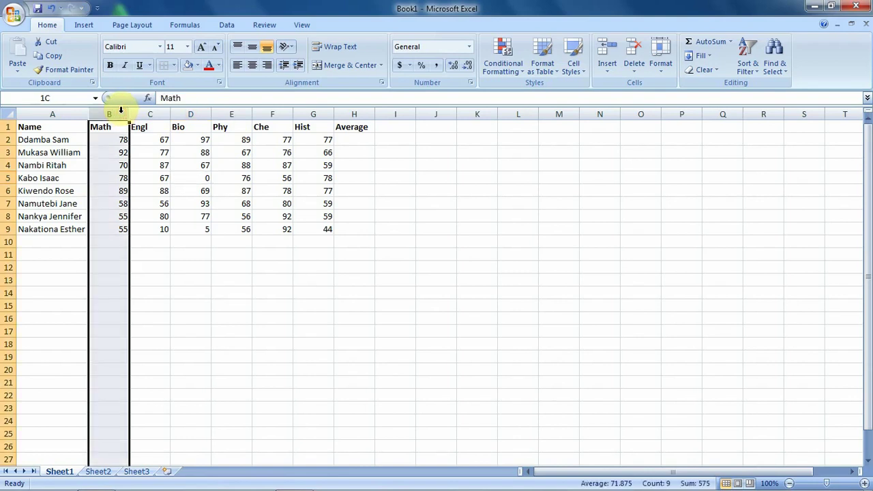
drag(120, 110, 220, 113)
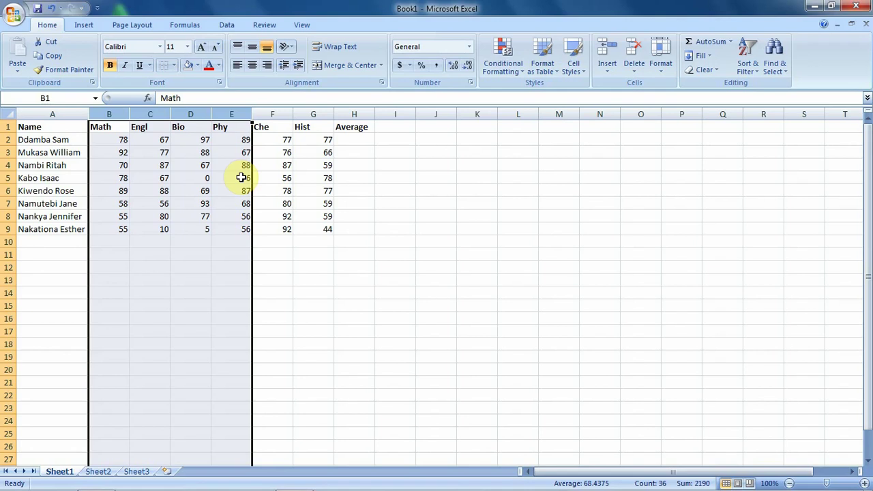
right_click(186, 168)
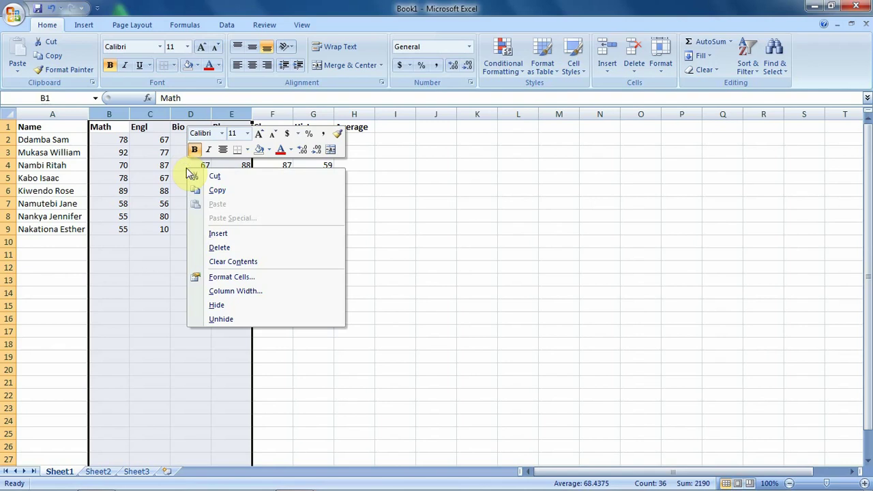
click(223, 305)
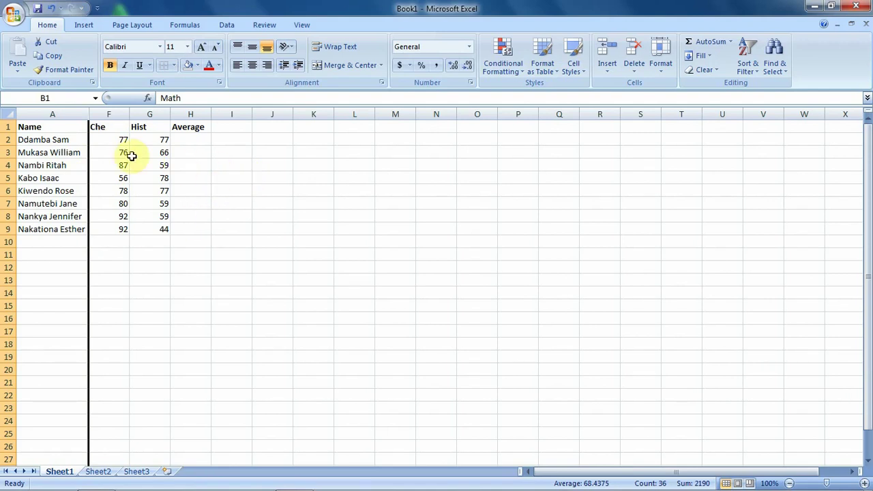
click(156, 215)
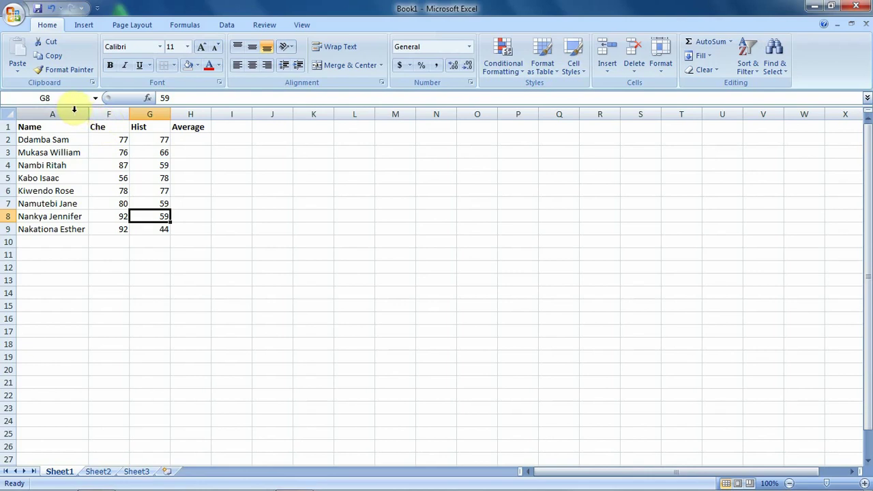
- Unhide columns B through E using a selection of the surrounding columns A and F
drag(75, 110, 95, 113)
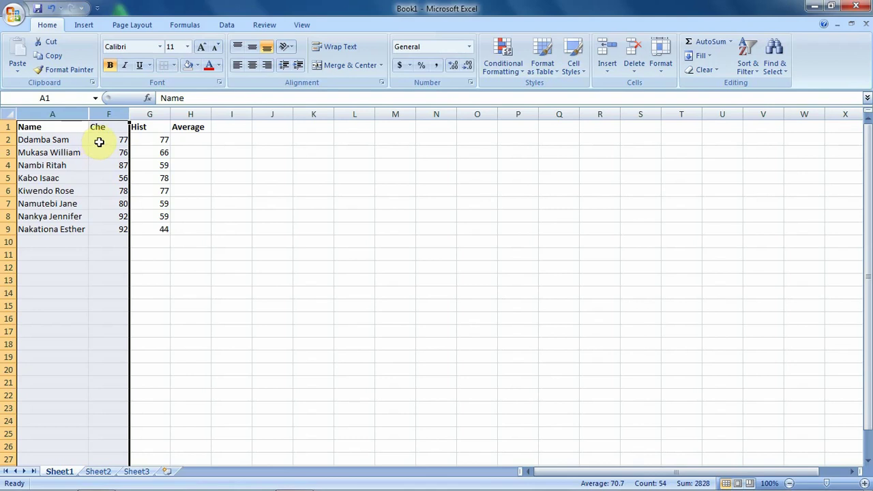
right_click(99, 142)
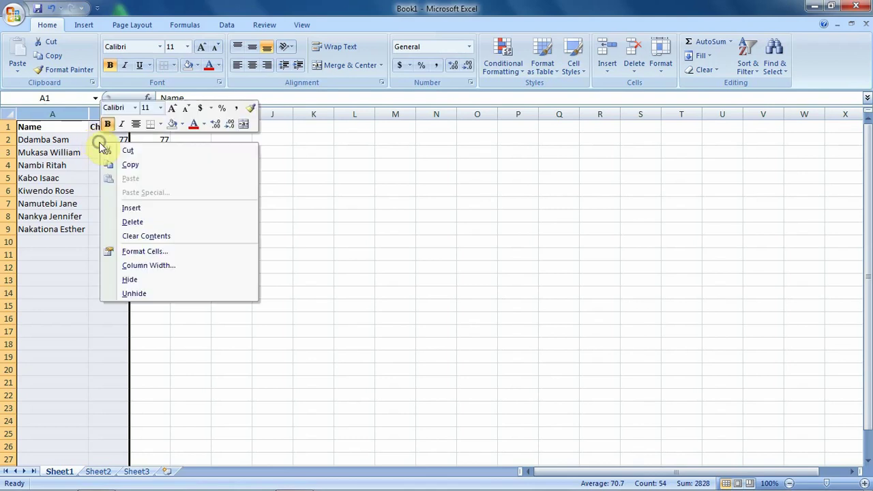
click(172, 299)
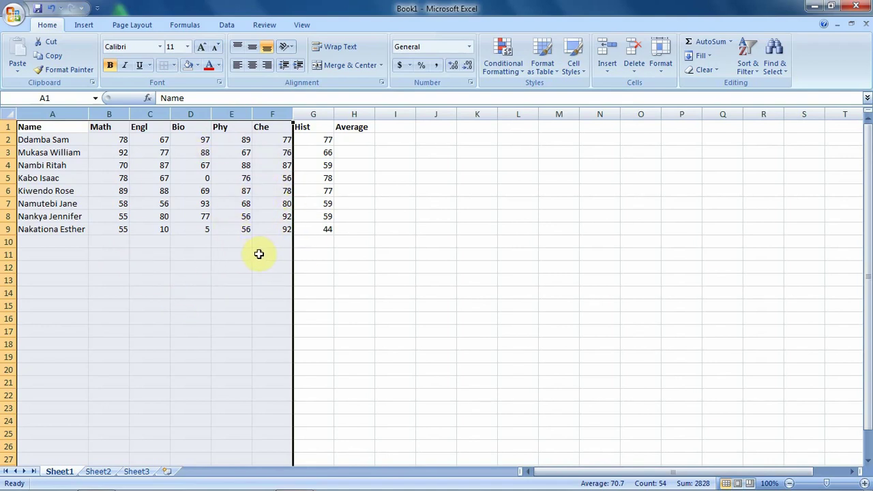
click(320, 252)
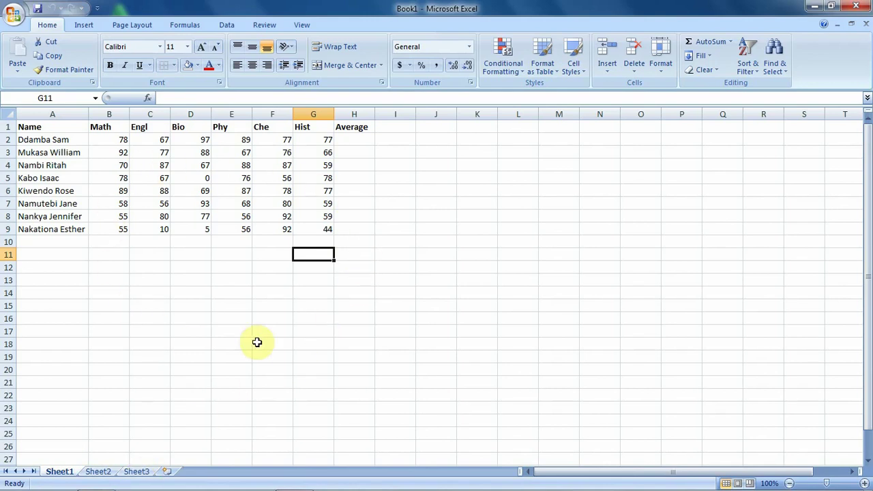
- Hide the Sheet1 worksheet and view Sheet3
right_click(66, 474)
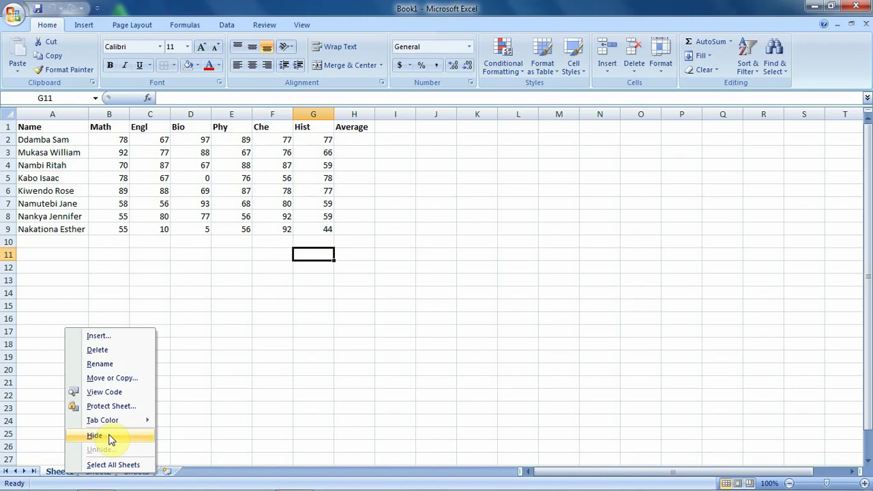
click(111, 437)
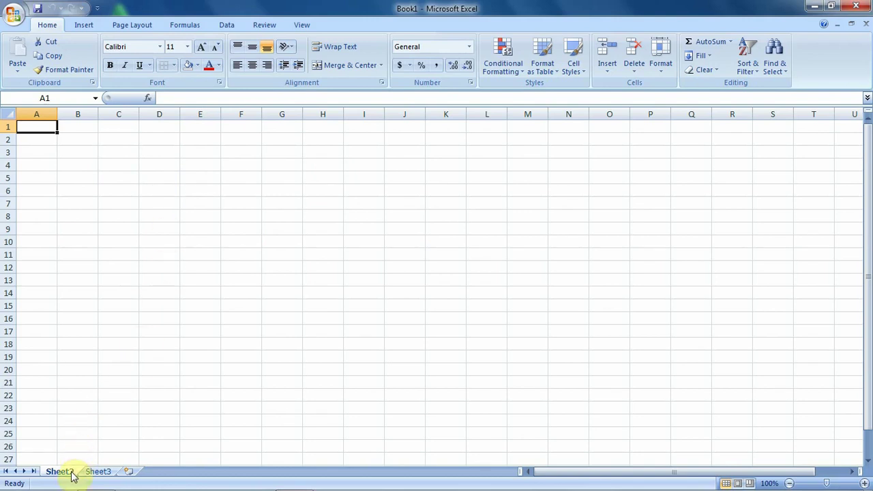
click(97, 472)
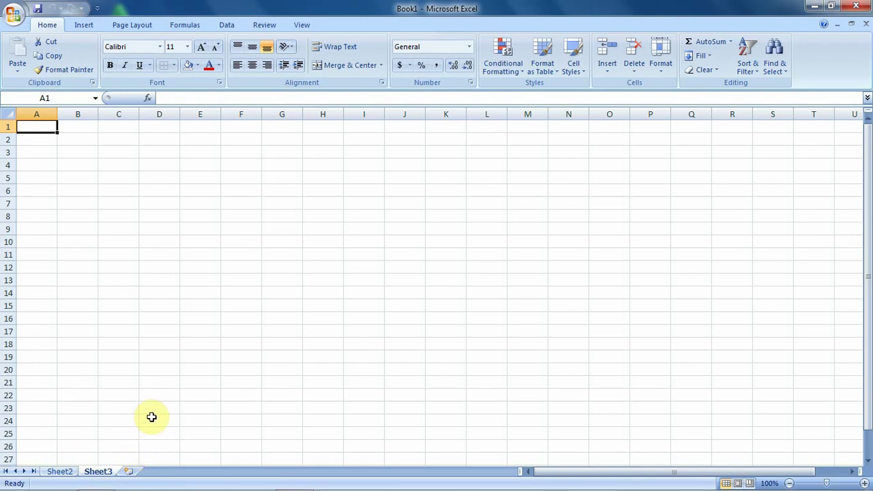
- Unhide the Sheet1 worksheet from Sheet2
click(60, 471)
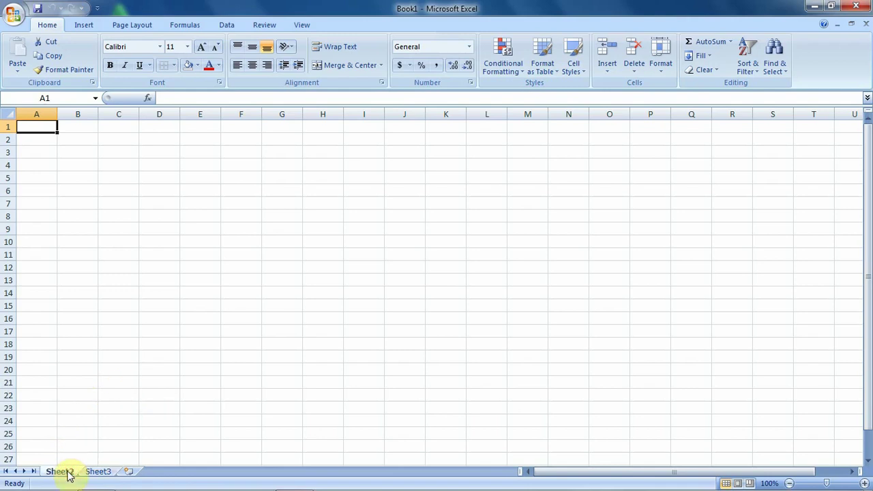
right_click(68, 473)
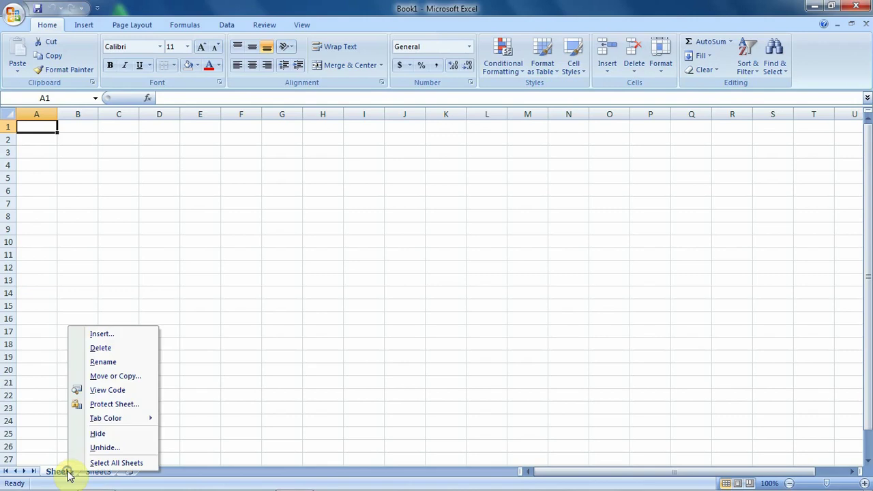
click(105, 449)
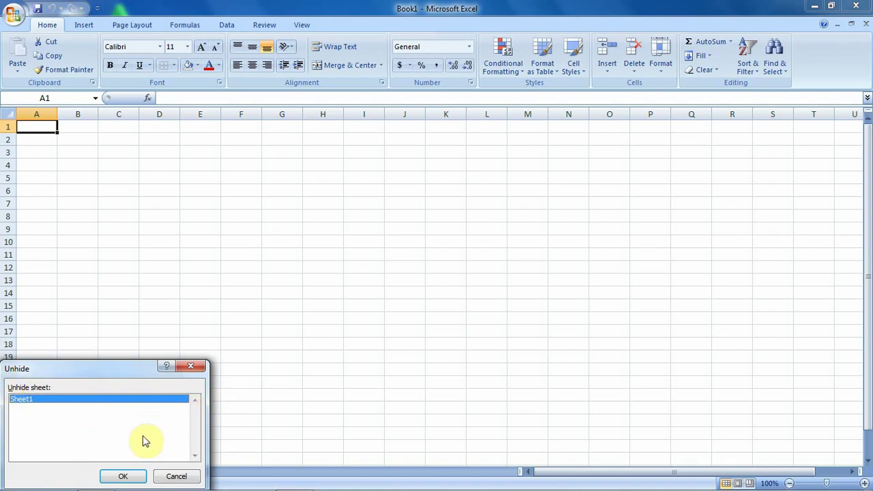
click(126, 477)
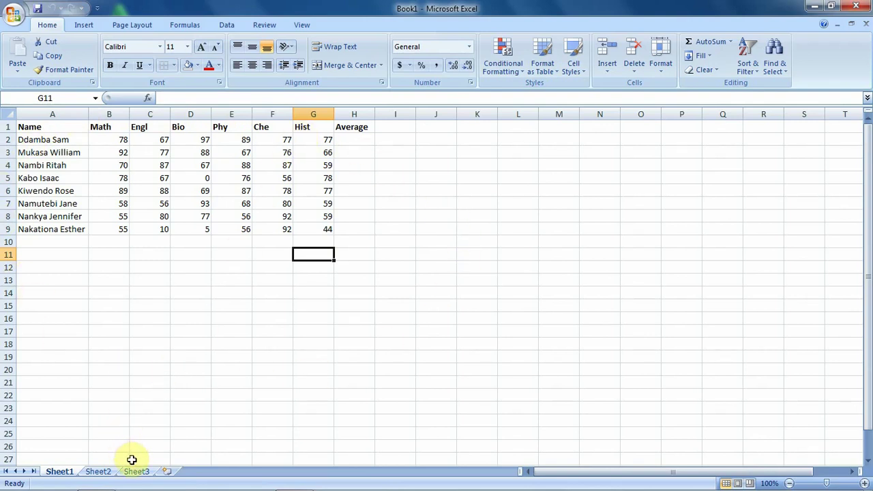
- View Sheet2 and Sheet3, and return to the marks table on Sheet1
click(99, 472)
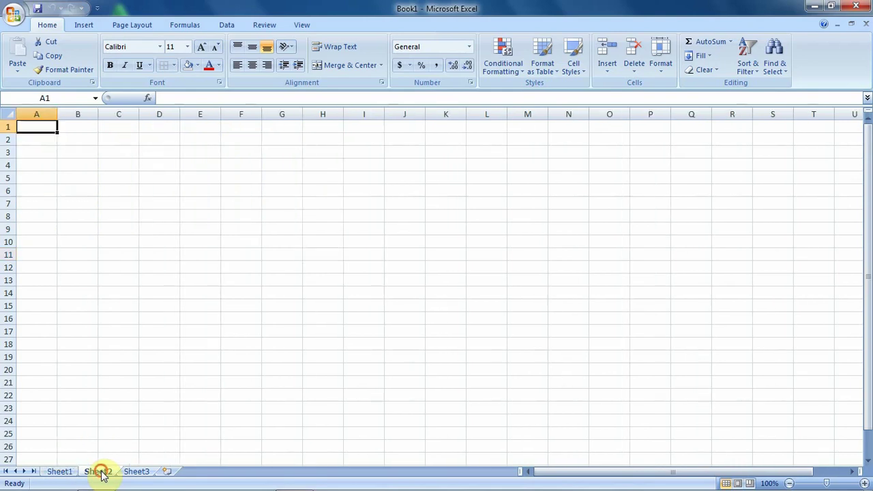
click(137, 472)
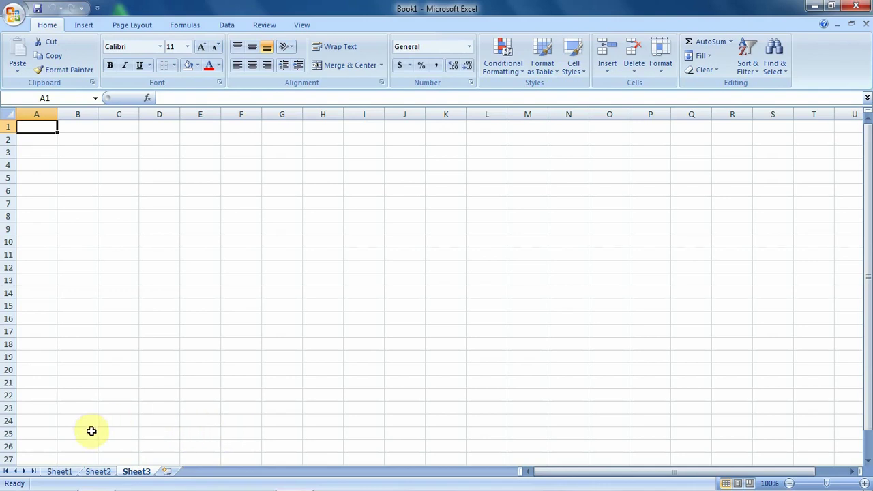
click(60, 472)
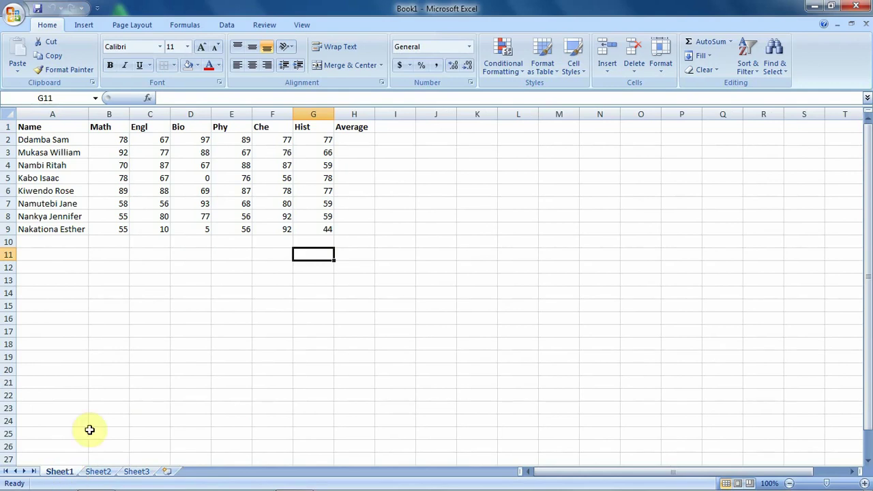